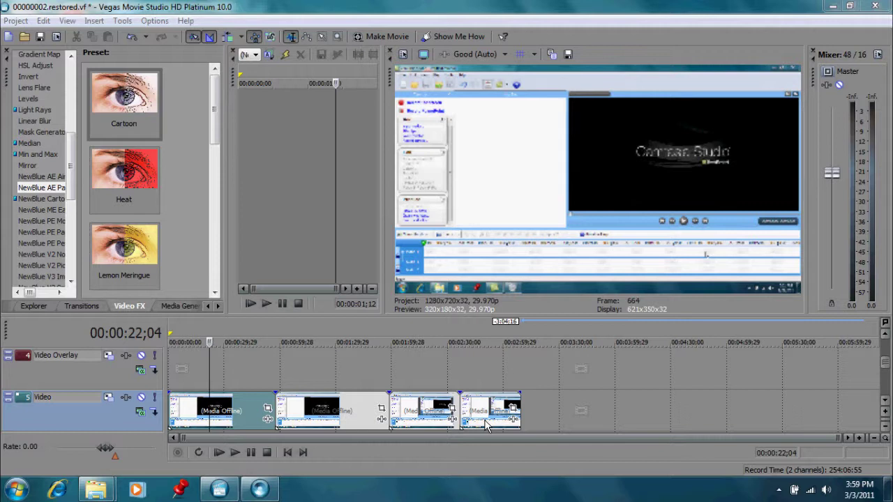
Add a marker named 'Chapter 1' at the start of the second clip
left_click(276, 375)
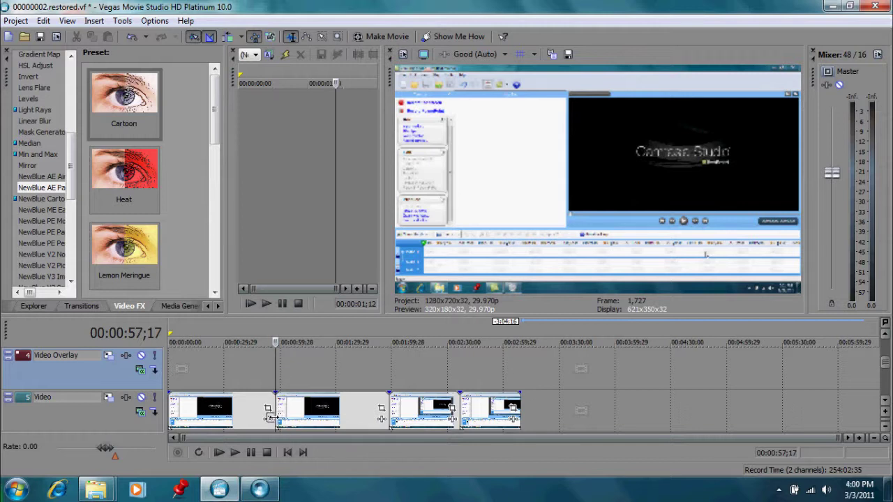
left_click(94, 20)
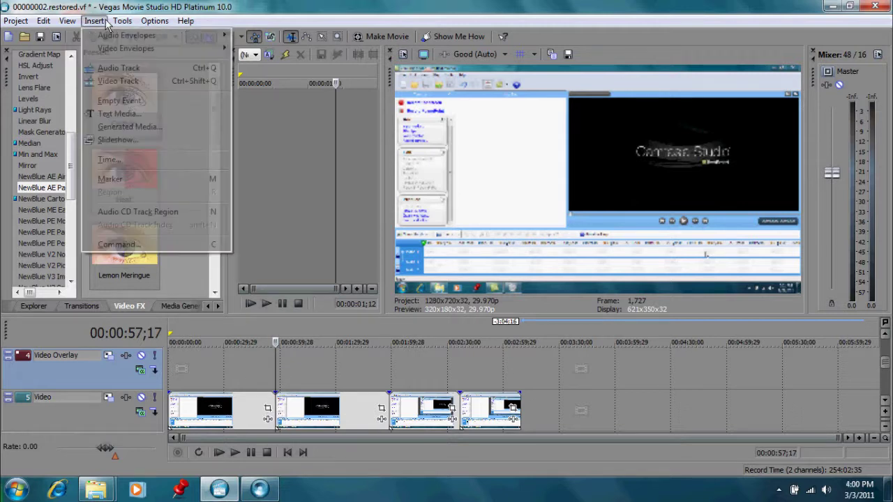
left_click(129, 179)
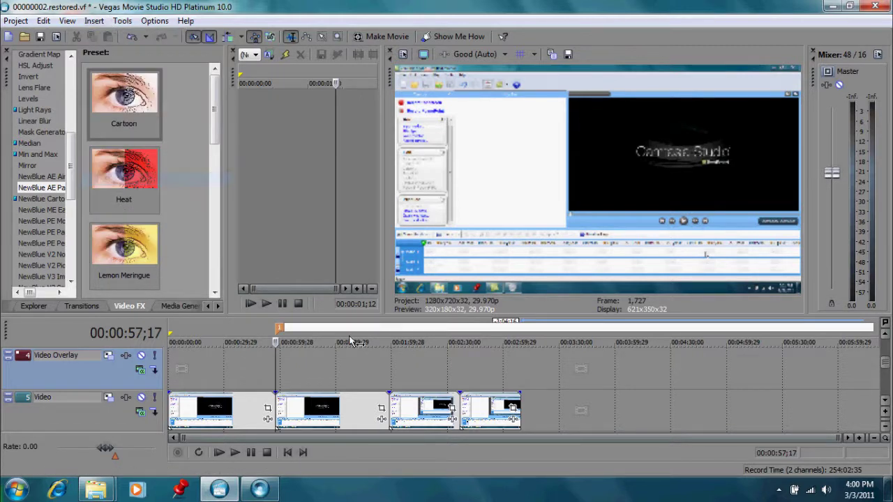
type("Chapter 1")
key("Return")
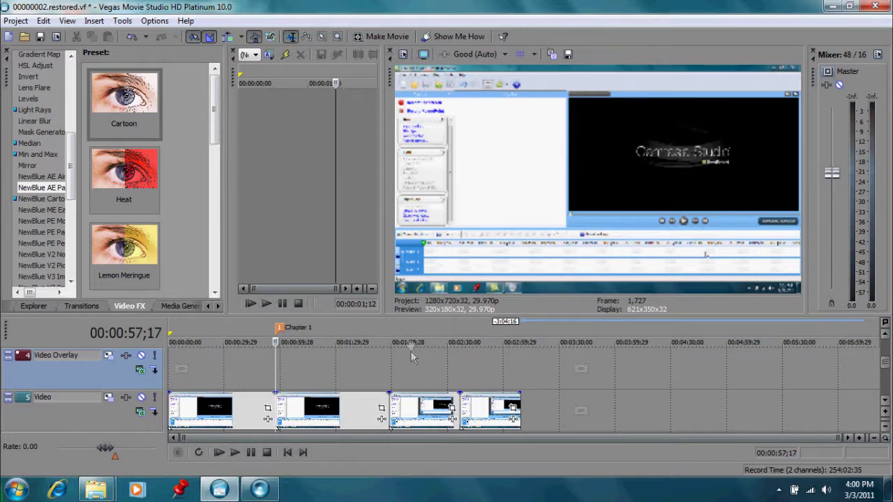
Add a marker named 'Chapter 2' at the start of the third clip
left_click(389, 384)
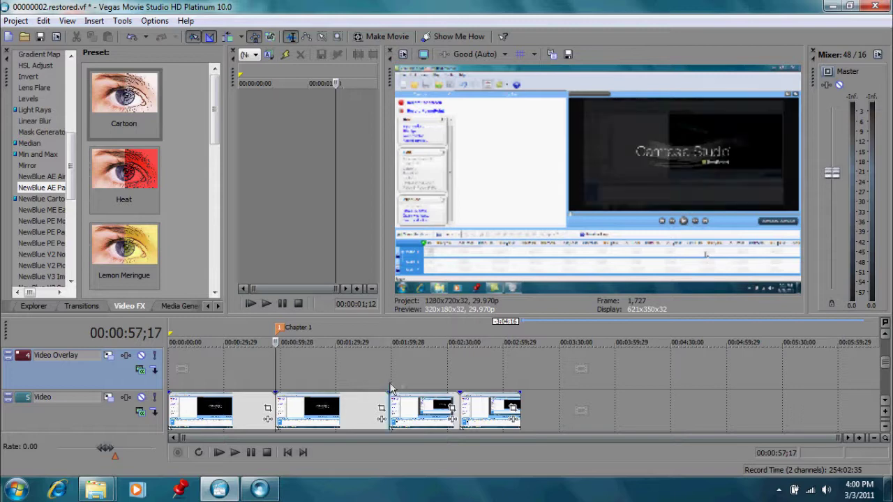
left_click(94, 20)
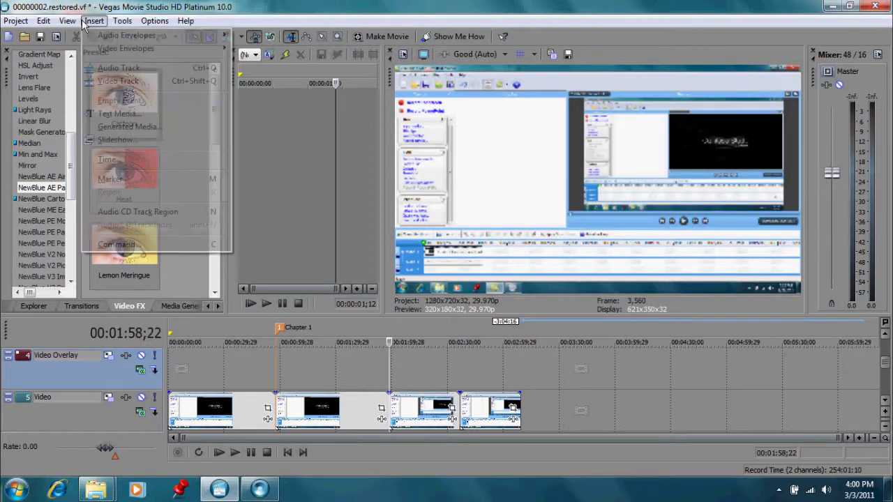
left_click(110, 179)
type("Chapter")
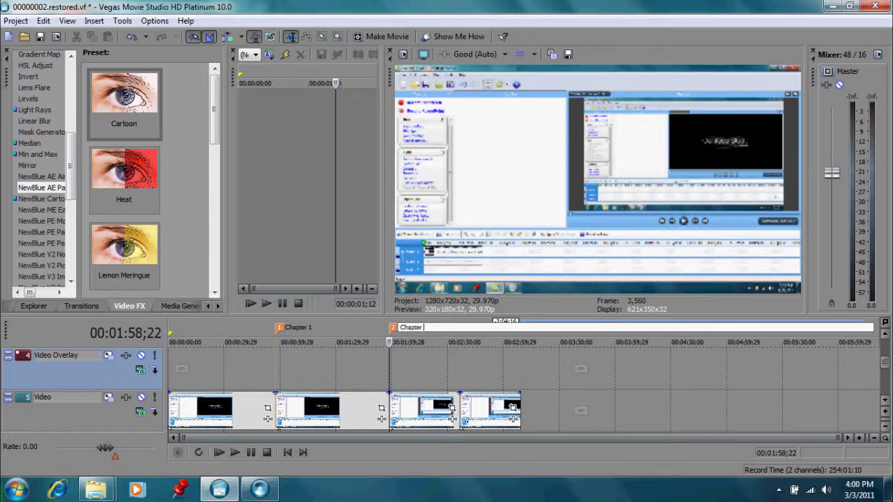
type(" 2")
key("Return")
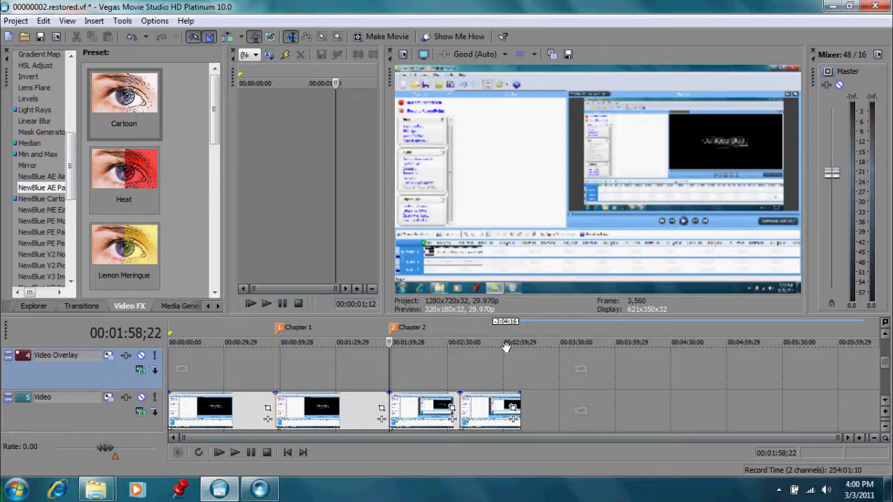
Add a marker named 'Chapter 3' at the fourth clip's start, 00:02:36;21
left_click(461, 379)
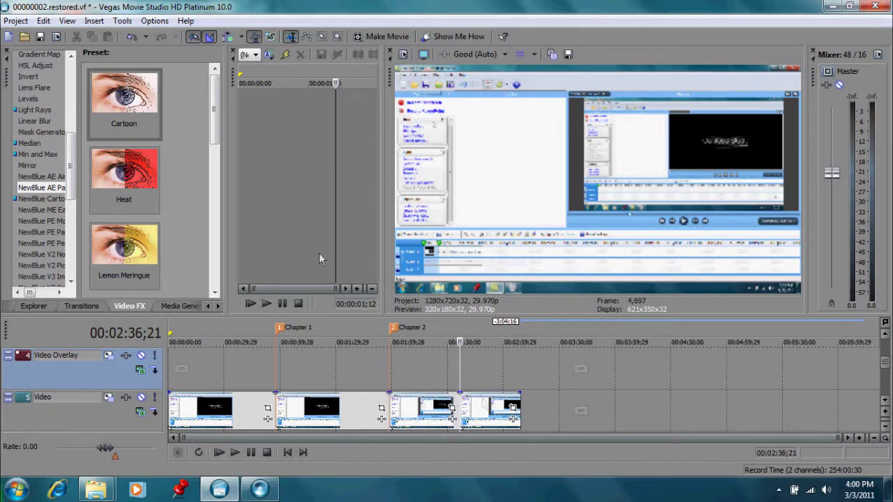
left_click(93, 21)
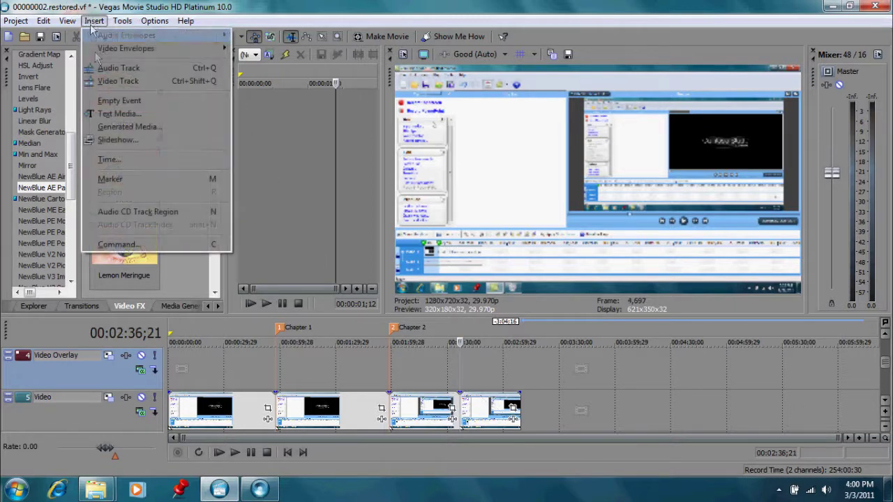
left_click(125, 177)
type("Chapter")
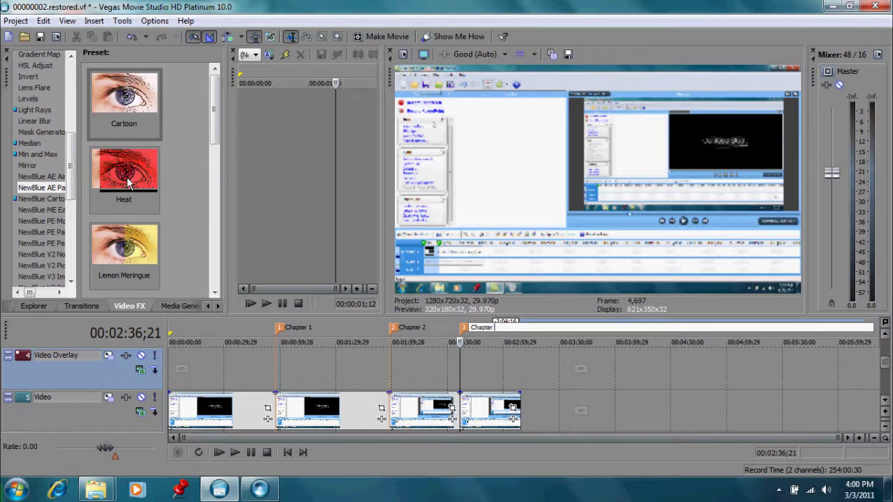
type("3")
key("Return")
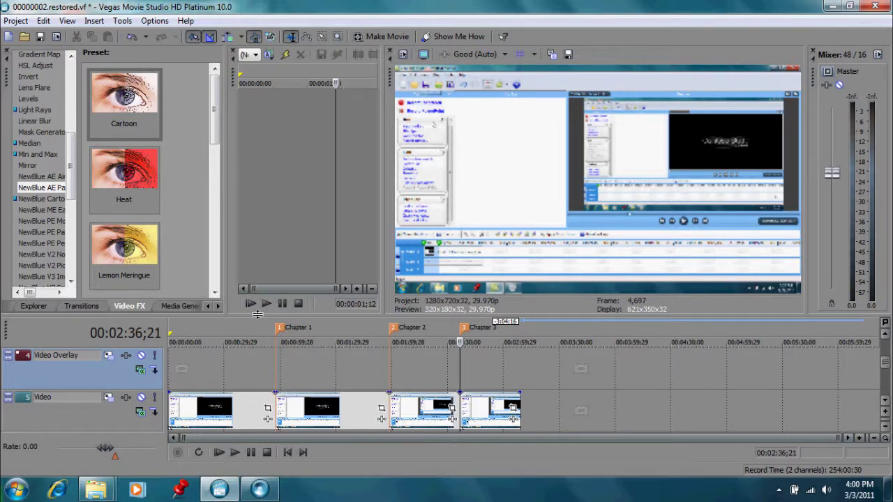
Render the project through Make Movie as a widescreen DVD for DVD Architect
left_click(382, 37)
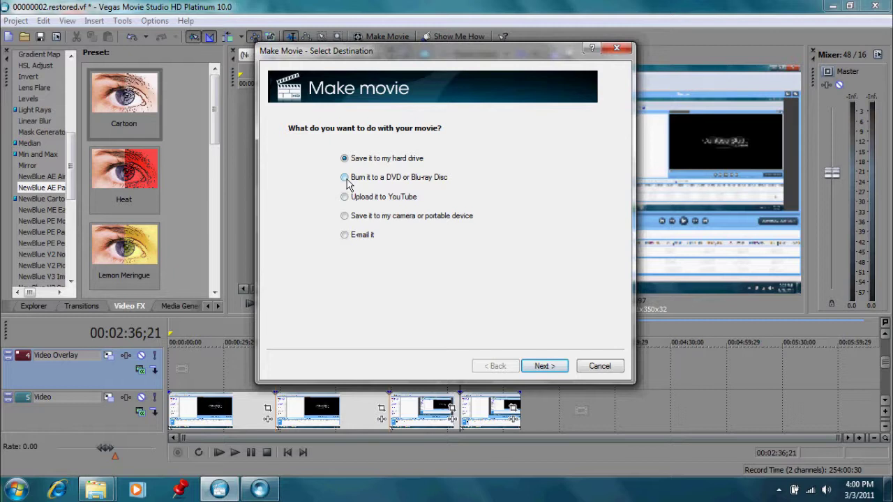
left_click(346, 180)
left_click(538, 366)
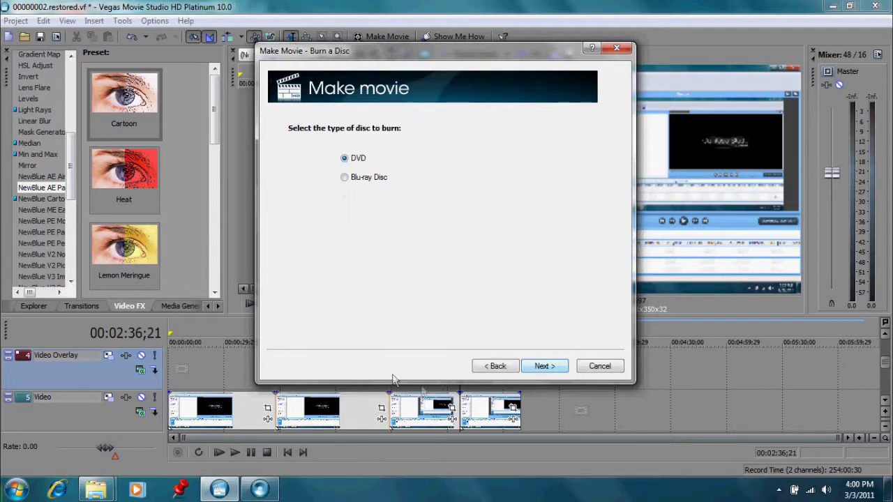
left_click(543, 367)
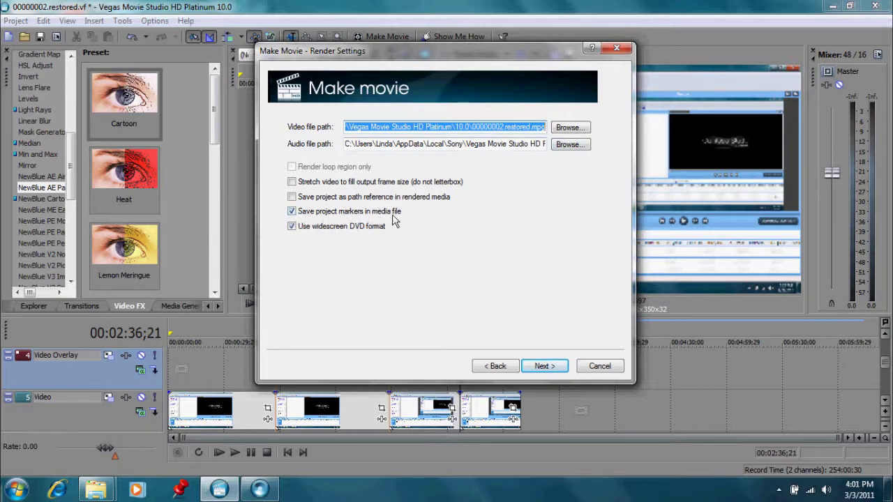
left_click(292, 226)
left_click(542, 365)
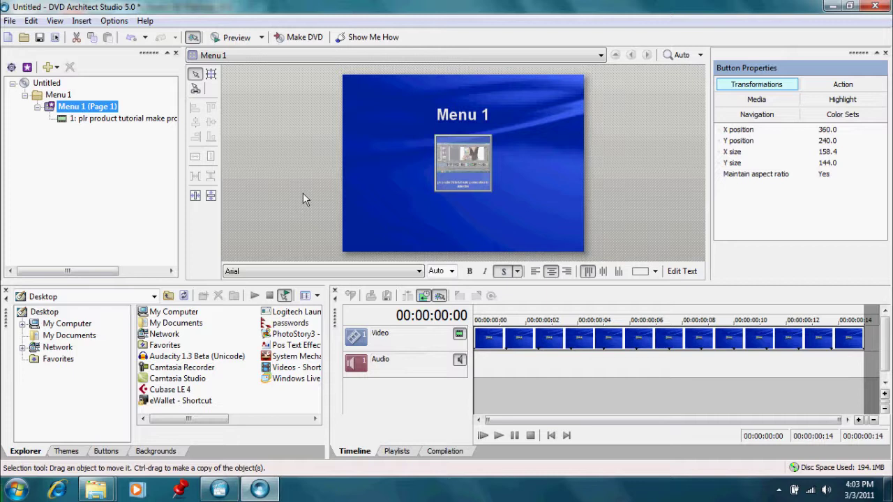
Replace the 'Menu 1' title text with 'Test DVD' and select the menu page
left_click(478, 123)
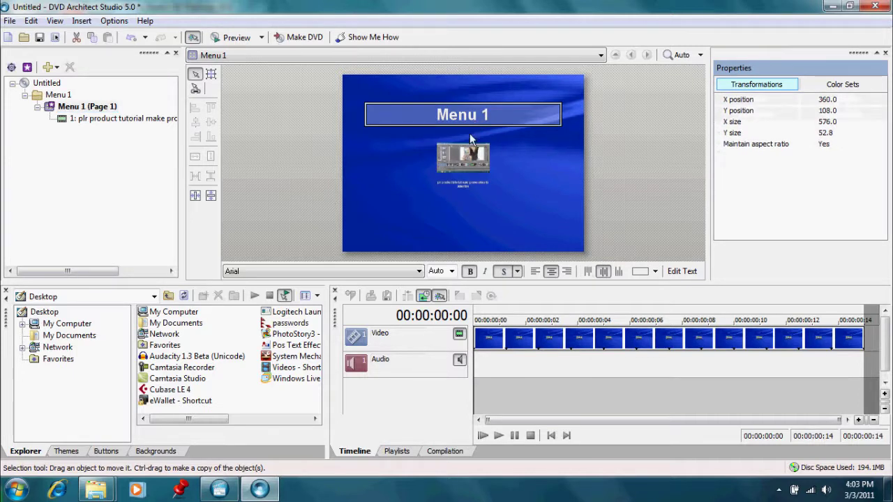
left_click(687, 272)
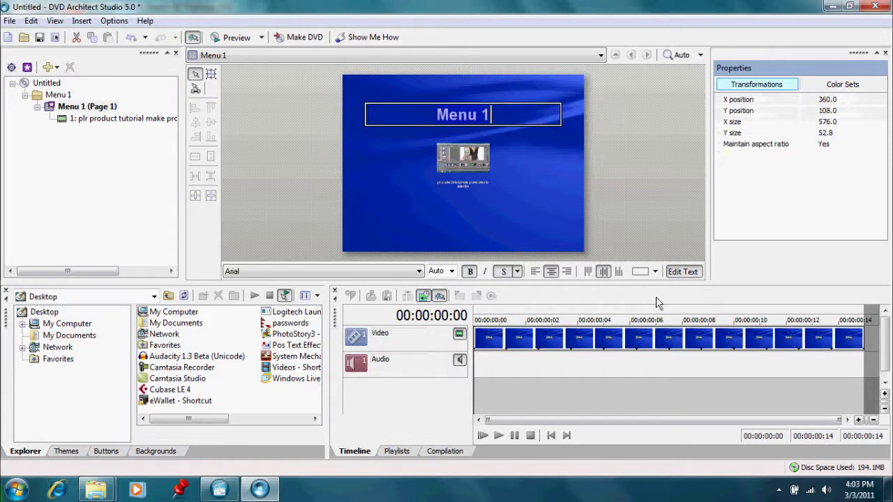
key("BackSpace")
key("BackSpace")
key("BackSpace")
key("BackSpace")
key("BackSpace")
key("BackSpace")
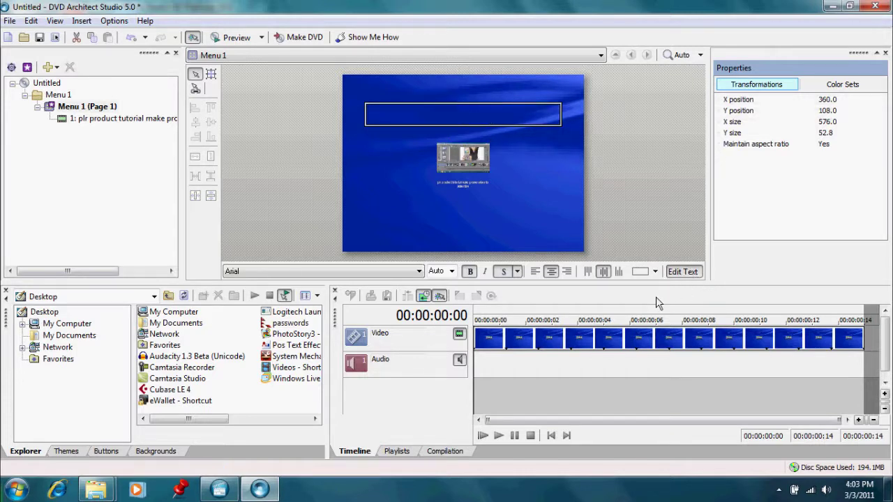
type("Test DVD")
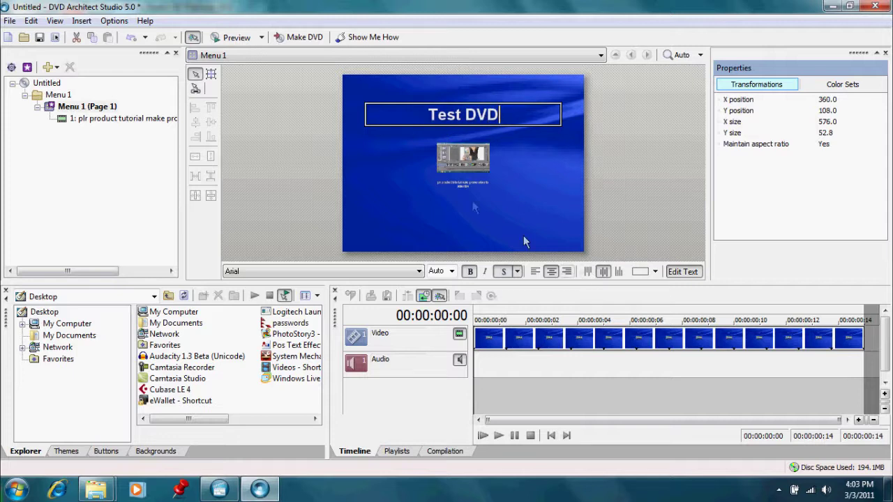
left_click(464, 171)
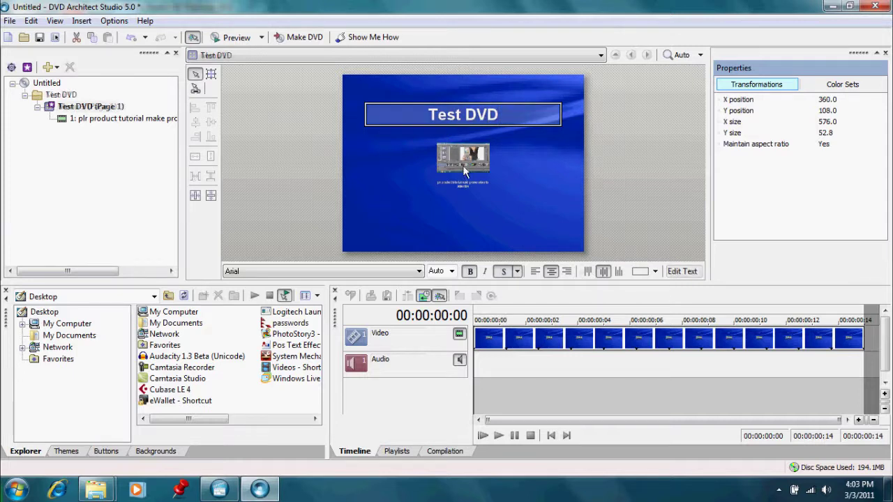
left_click(97, 109)
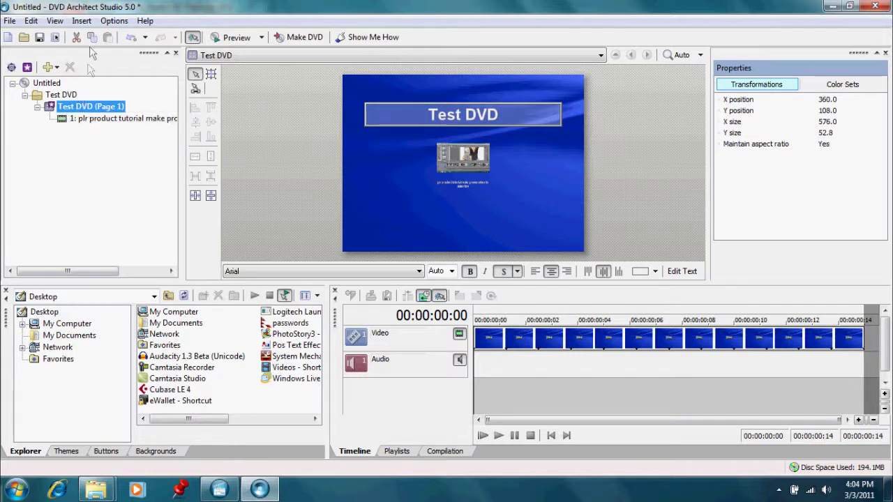
Insert the second 'plr product tutorial' video as a new menu button
left_click(82, 21)
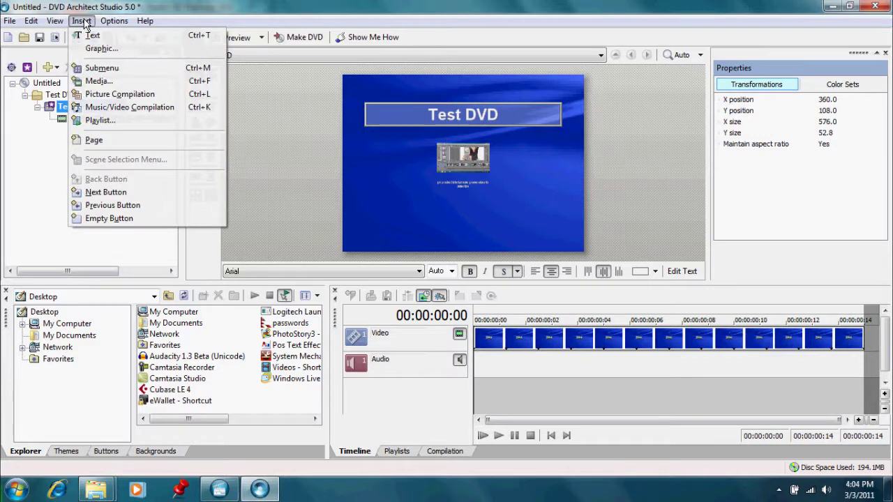
left_click(98, 81)
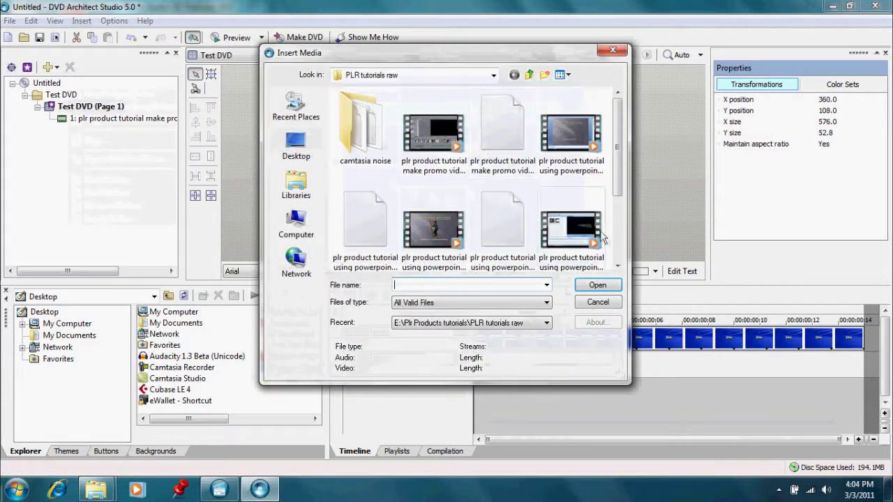
scroll(433, 161, "down", 3)
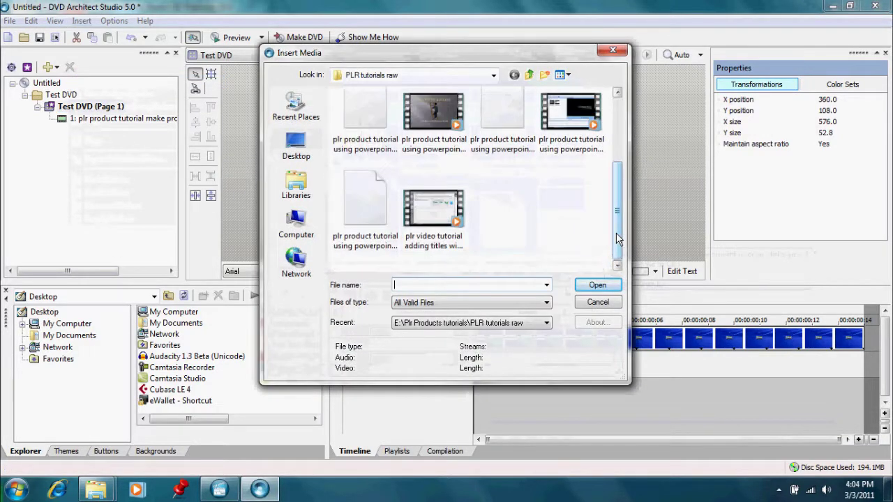
double_click(424, 137)
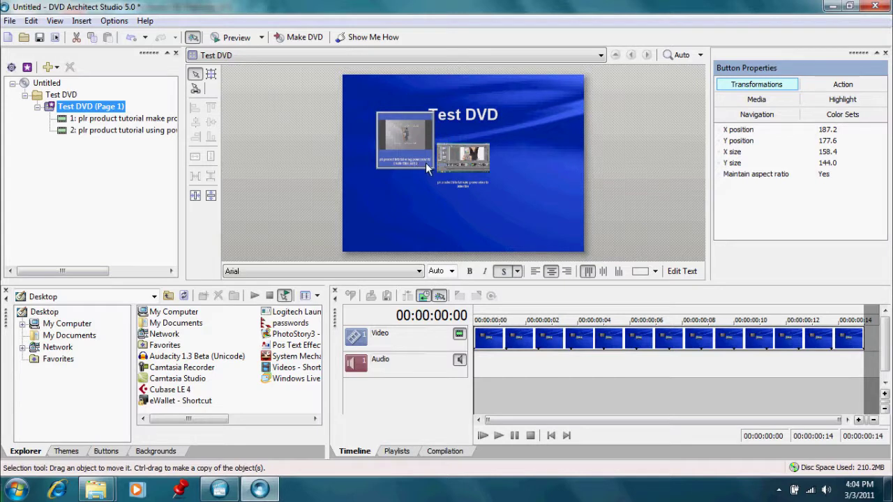
Position the two video buttons level, left and right beneath the Test DVD title
left_click_drag(412, 145, 396, 167)
left_click(464, 166)
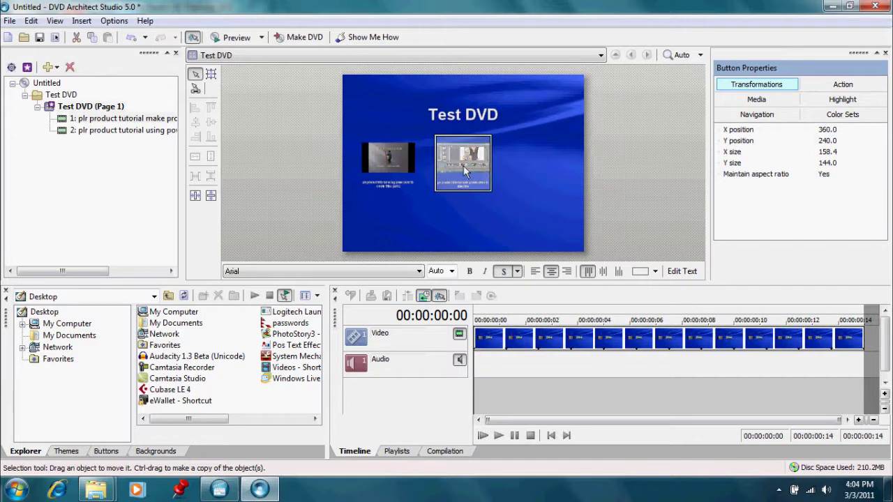
left_click_drag(463, 165, 543, 168)
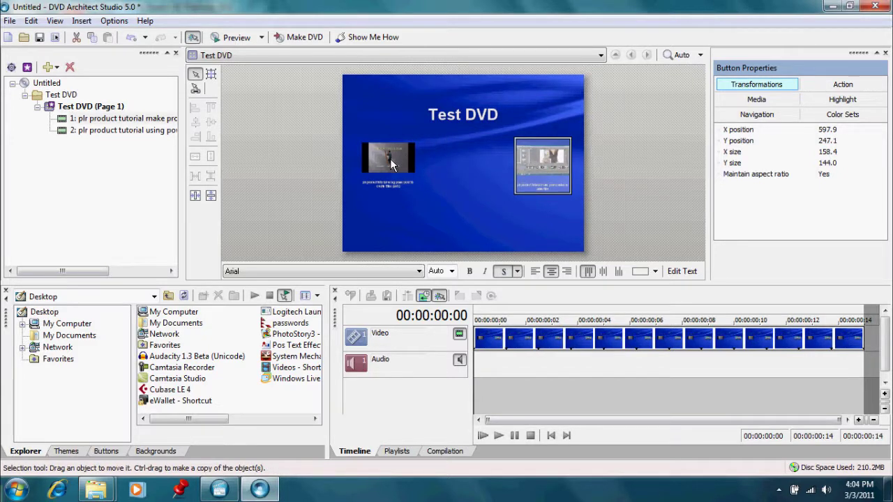
left_click_drag(390, 186, 391, 181)
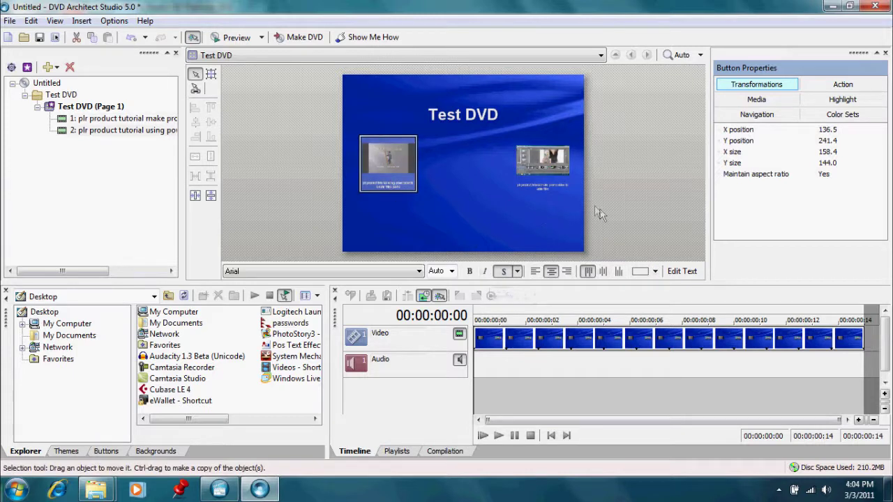
left_click(677, 55)
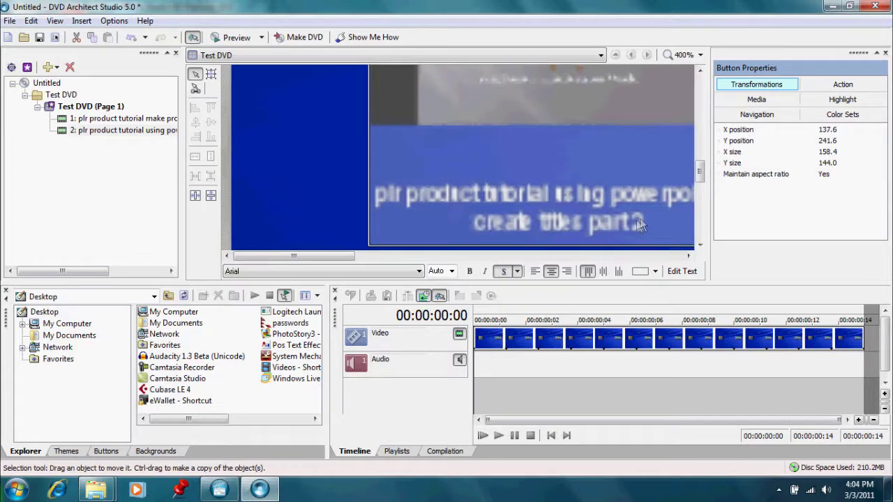
Replace the left button's long label with the text 'Chapter 2'
left_click(682, 272)
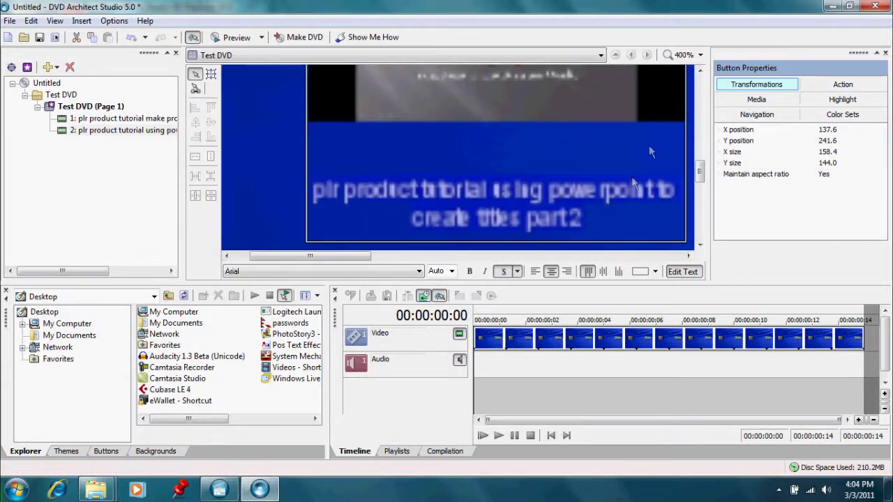
key("ctrl+a")
key("Delete")
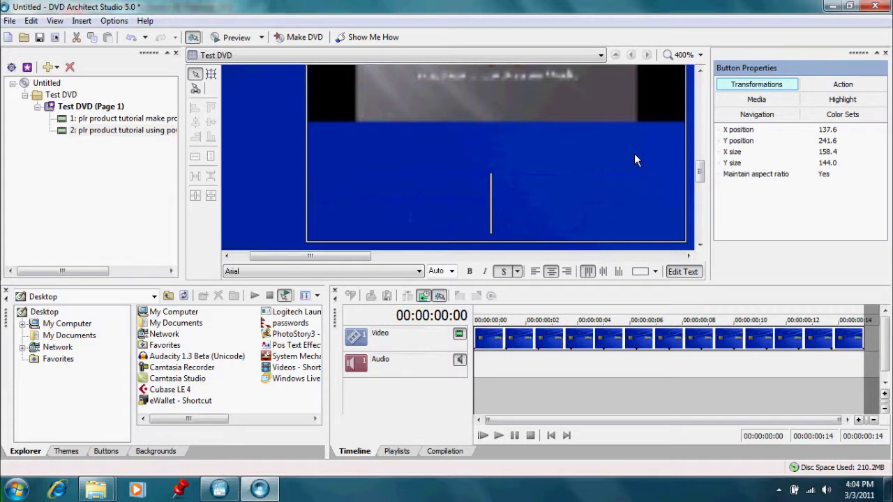
type("Ch")
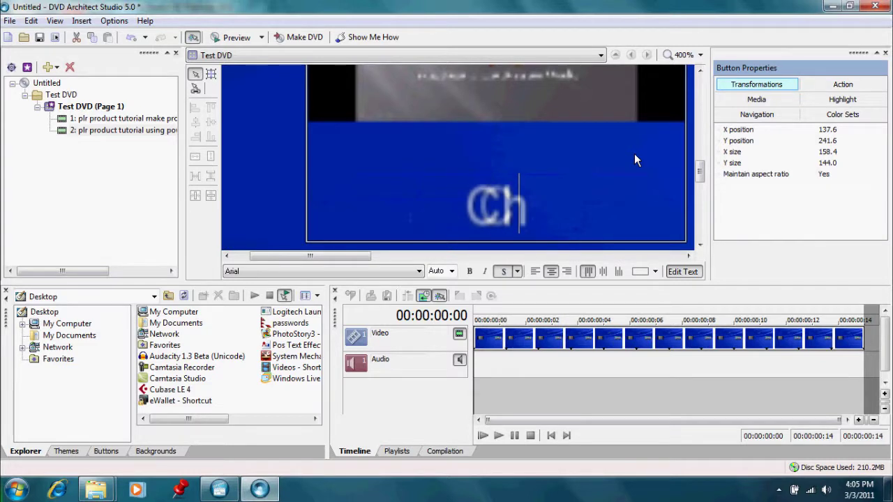
type("apter 2")
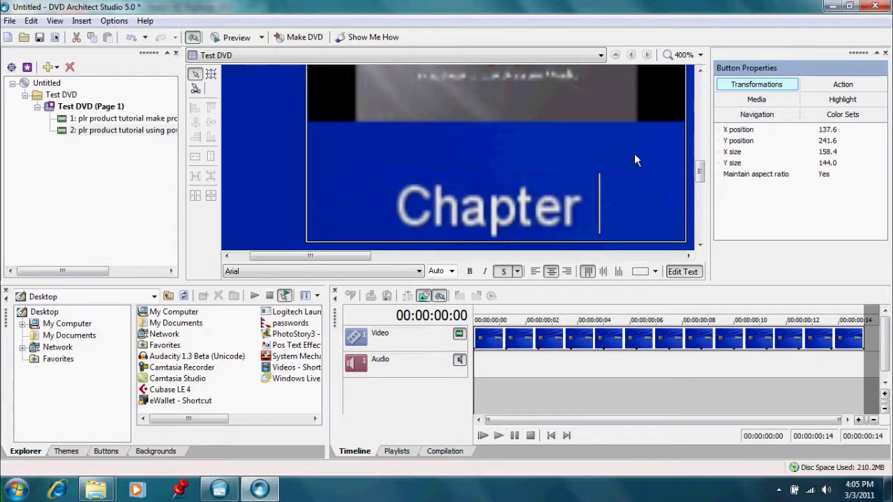
left_click(634, 153)
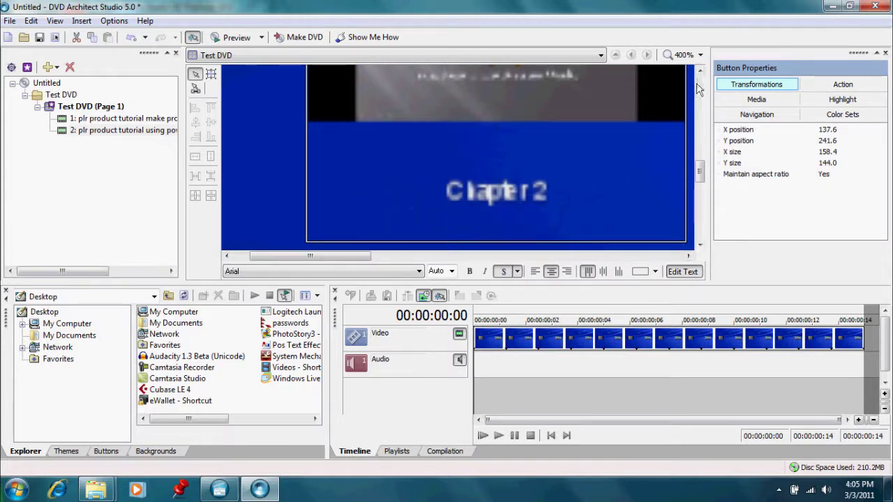
left_click(287, 197)
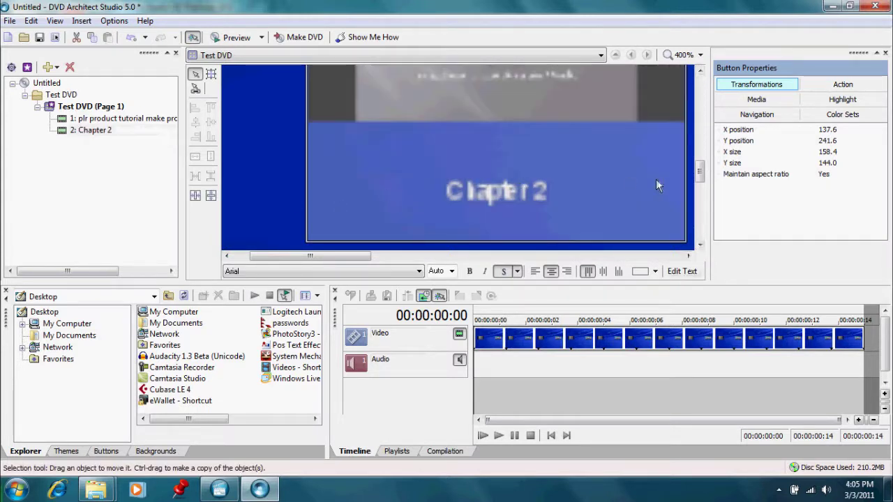
scroll(656, 178, "up", 1)
Zoom the page to 200% and select the promo video button on the right
left_click(685, 58)
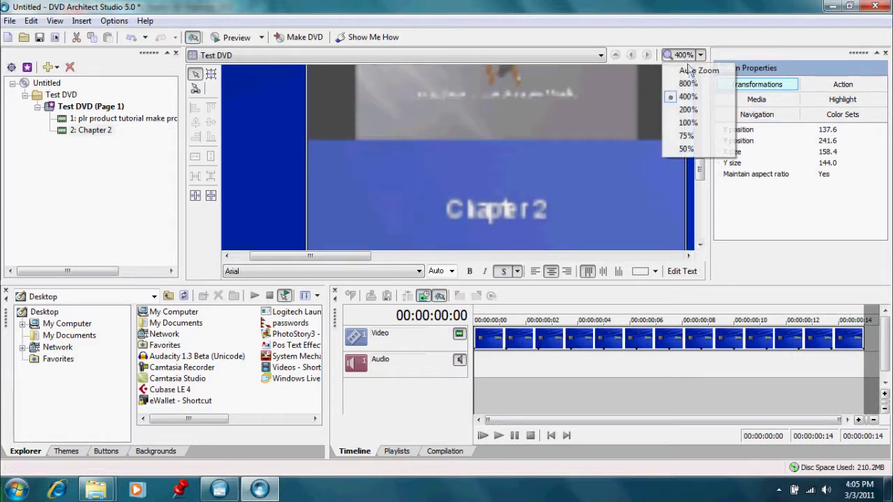
left_click(688, 108)
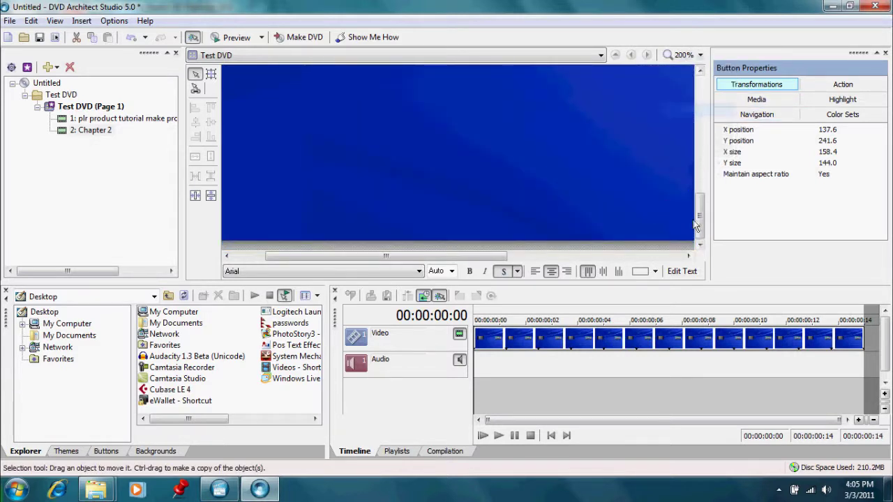
left_click_drag(699, 217, 684, 199)
left_click_drag(471, 254, 573, 187)
left_click(536, 125)
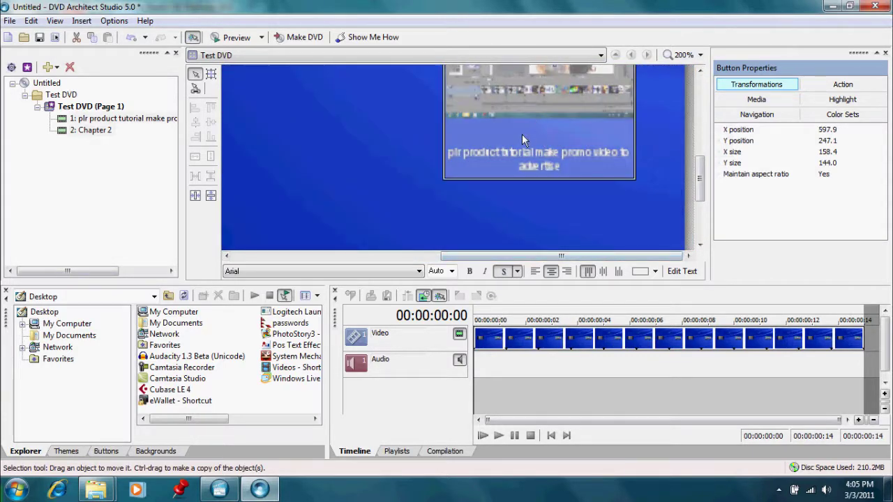
right_click(517, 148)
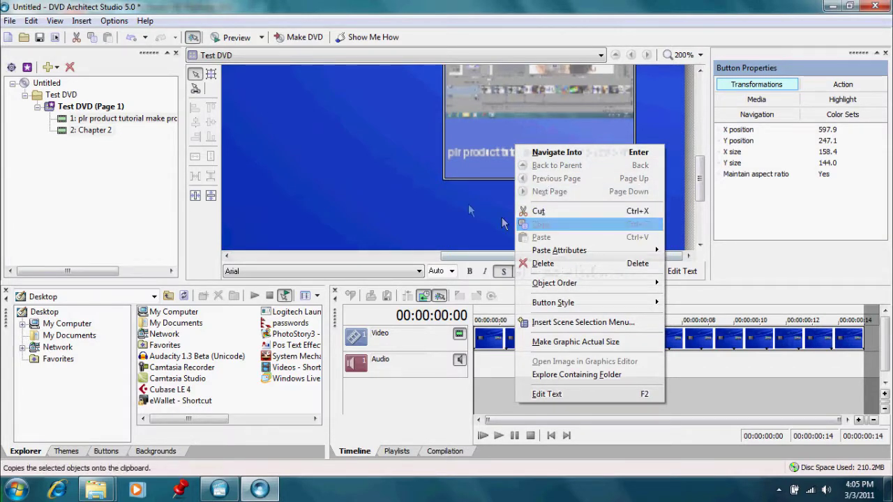
left_click(448, 188)
left_click(527, 155)
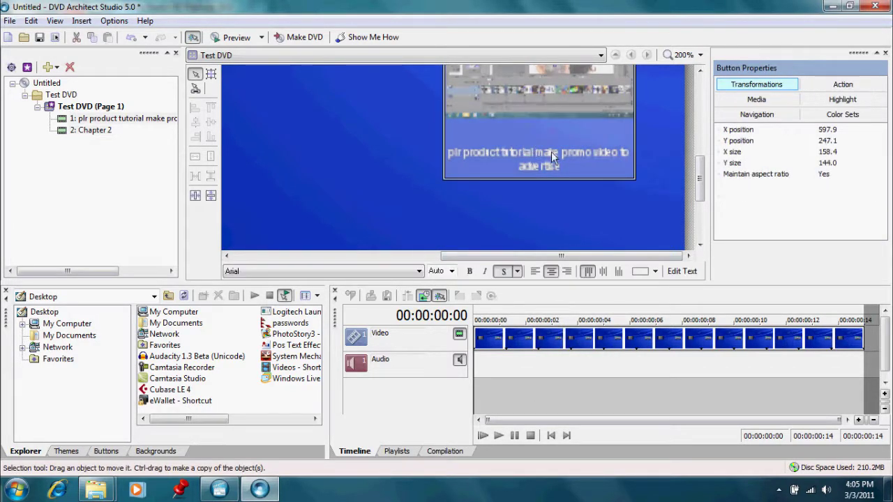
Replace the promo button's label with 'Chapter 1'
left_click(683, 272)
key("ctrl+a")
key("BackSpace")
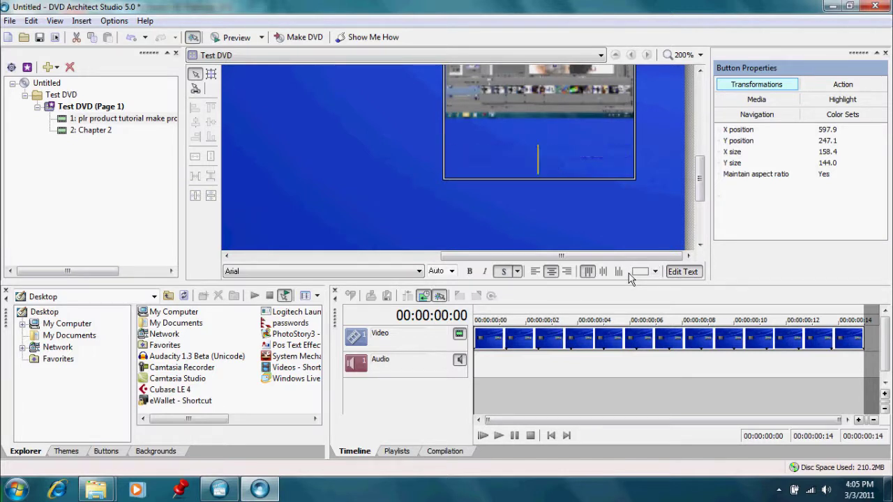
type("kC")
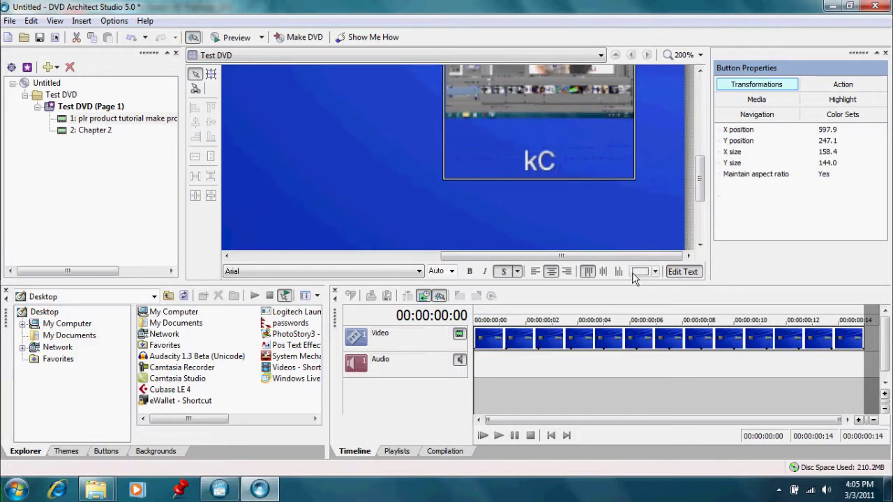
key("BackSpace")
key("BackSpace")
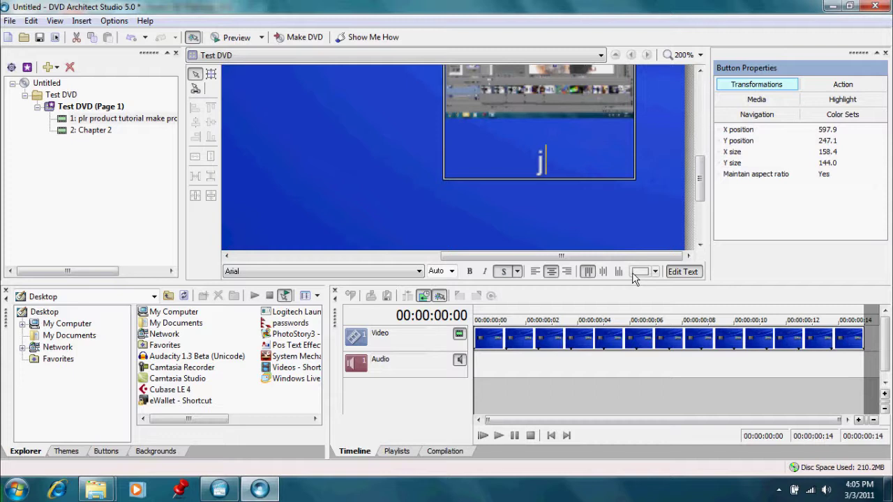
key("BackSpace")
type("Chapter 1")
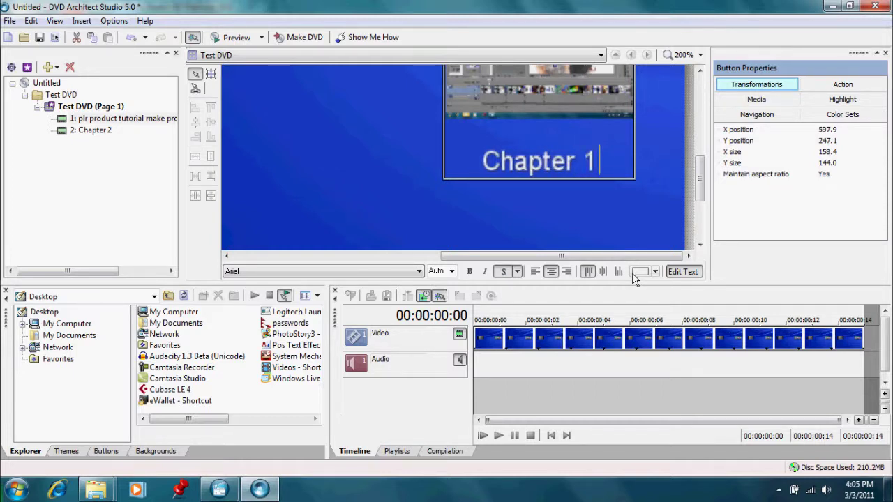
key("Escape")
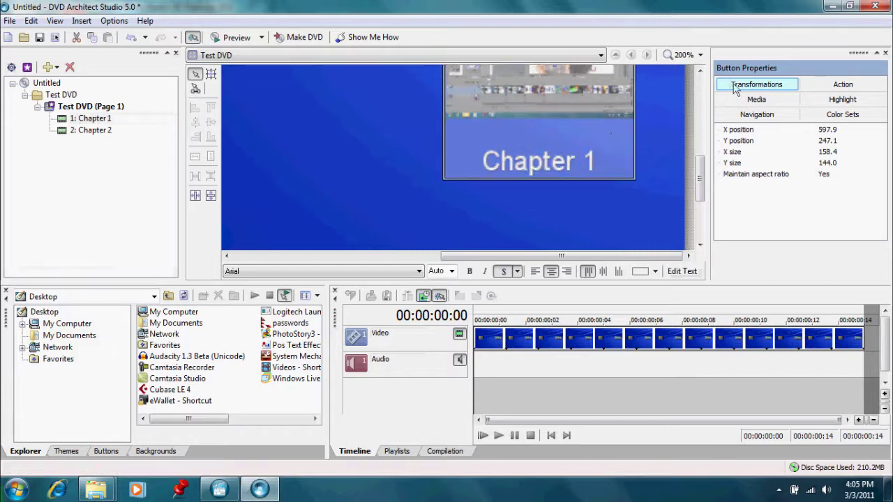
At 100% zoom, drag the Chapter 2 button to the menu's right side
left_click(688, 54)
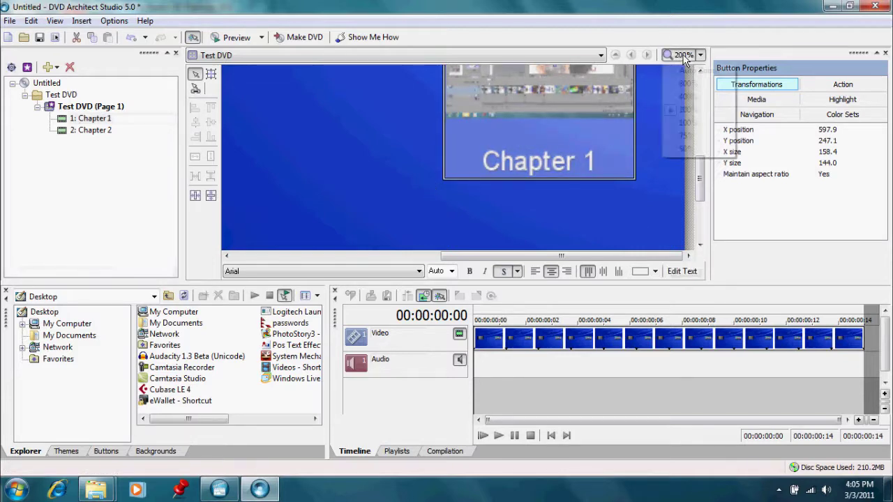
left_click(688, 122)
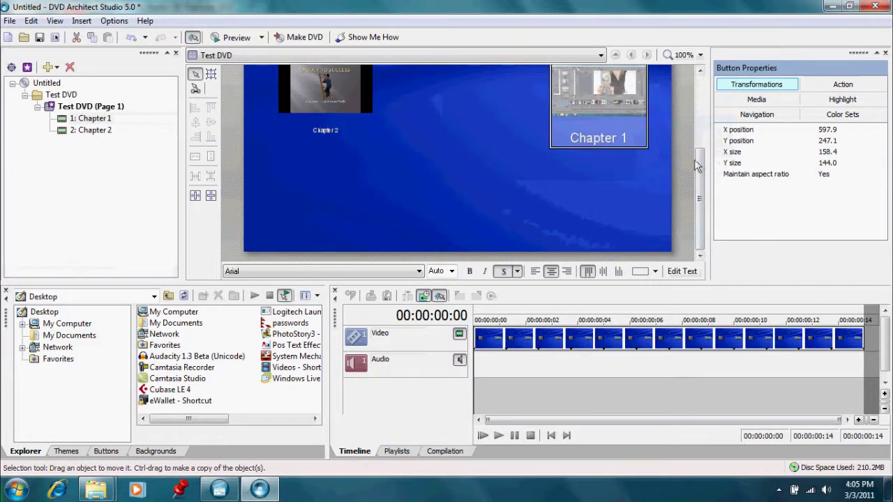
scroll(695, 159, "up", 3)
left_click_drag(339, 168, 307, 178)
left_click_drag(516, 208, 622, 180)
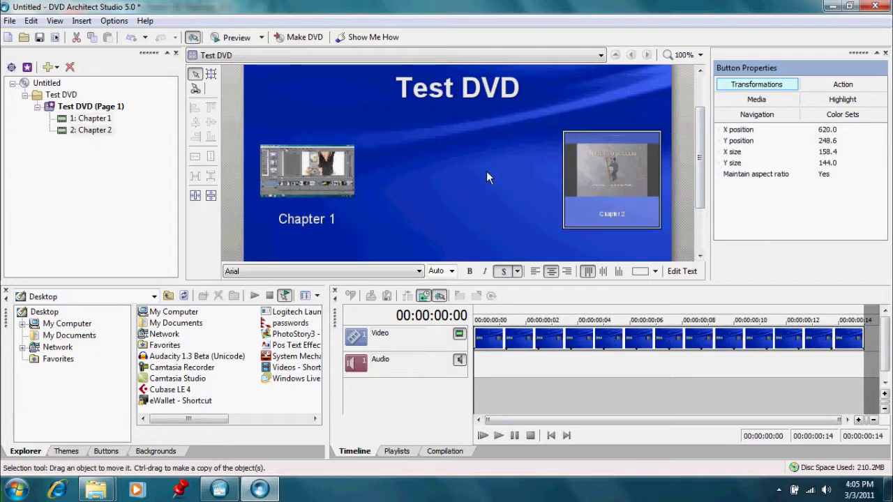
left_click(460, 190)
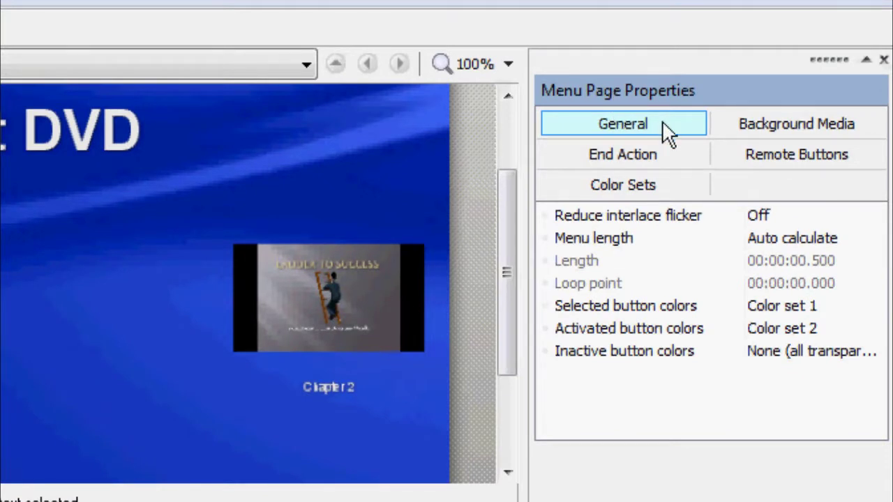
Set the background video to 'clouds blue lower third' from Libraries > Videos > PIR elements
left_click(766, 122)
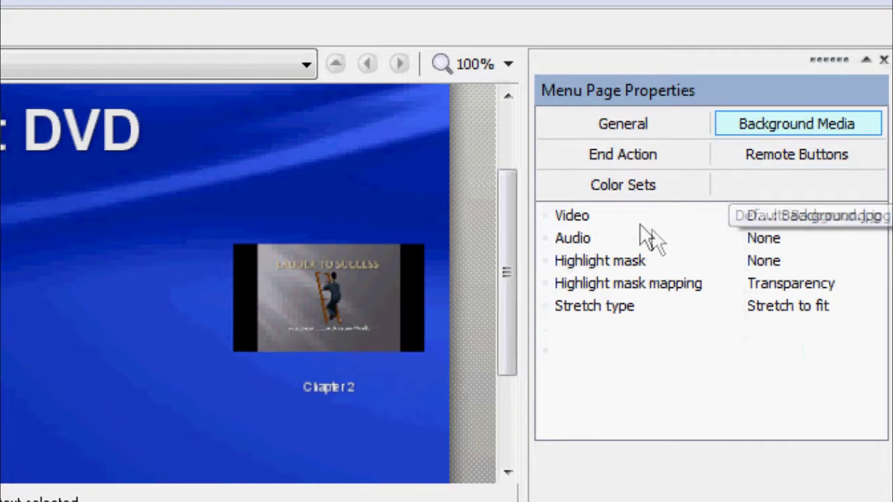
left_click(773, 213)
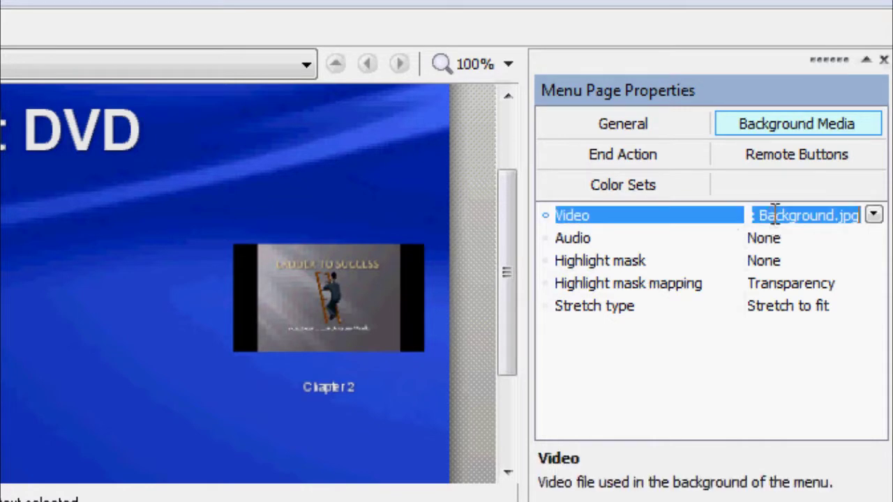
left_click(874, 216)
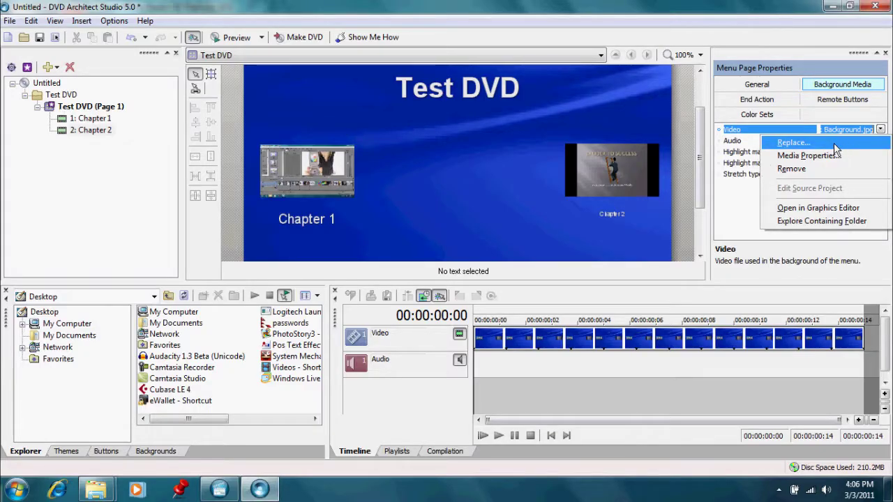
left_click(836, 145)
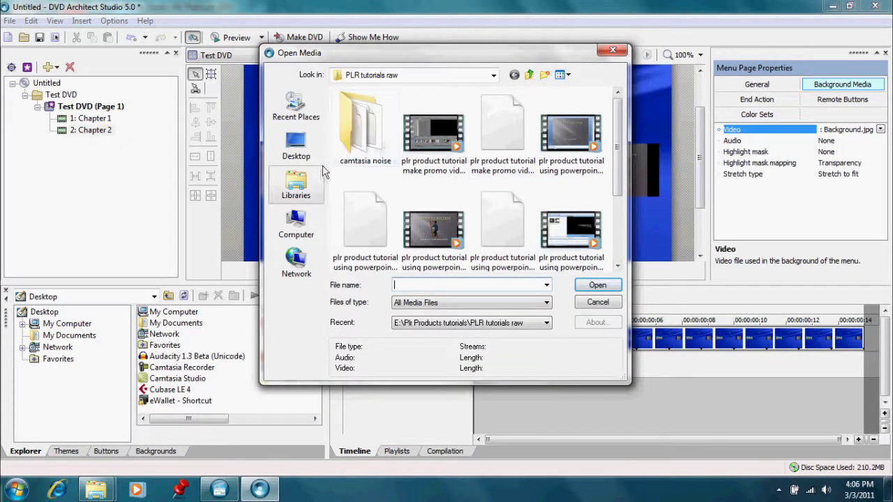
left_click(304, 197)
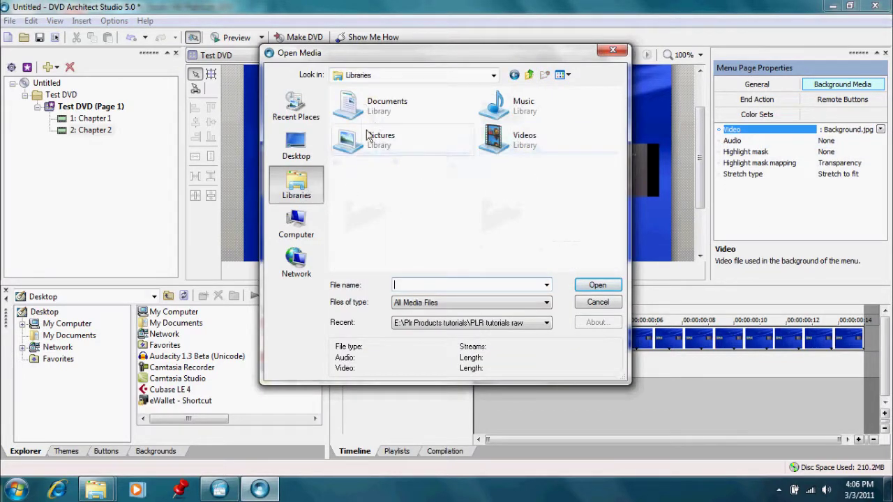
left_click(492, 148)
double_click(491, 145)
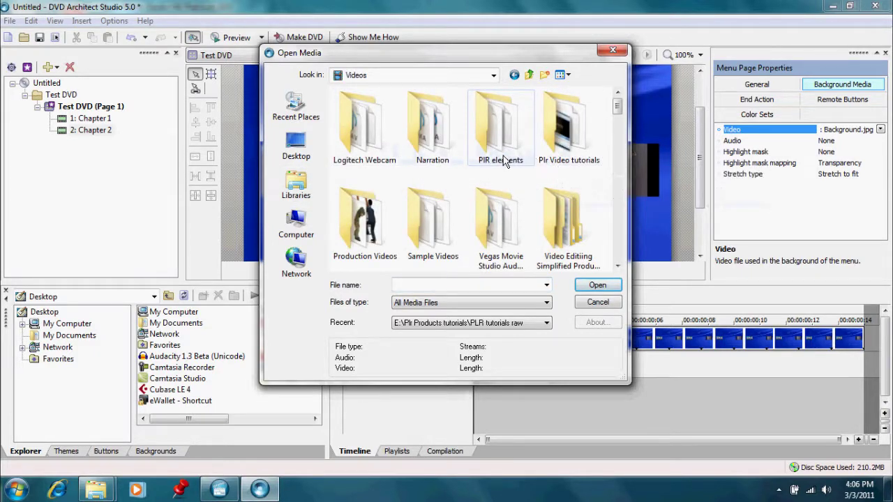
double_click(501, 132)
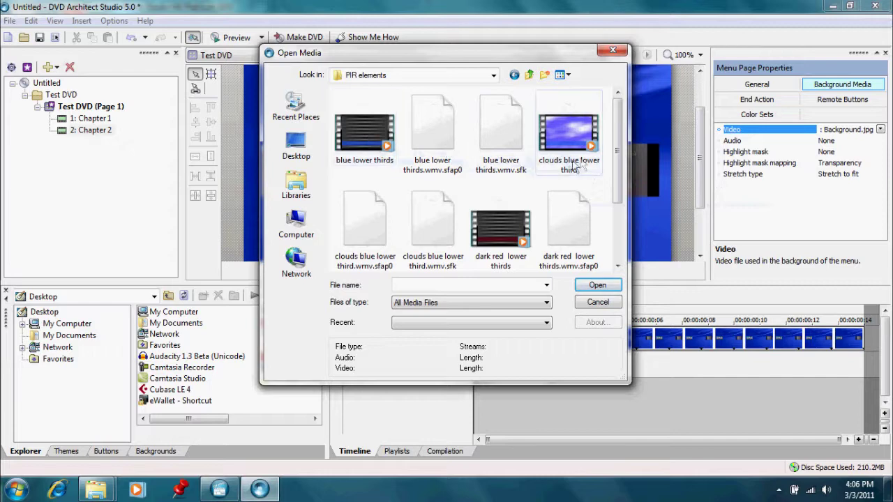
left_click(584, 150)
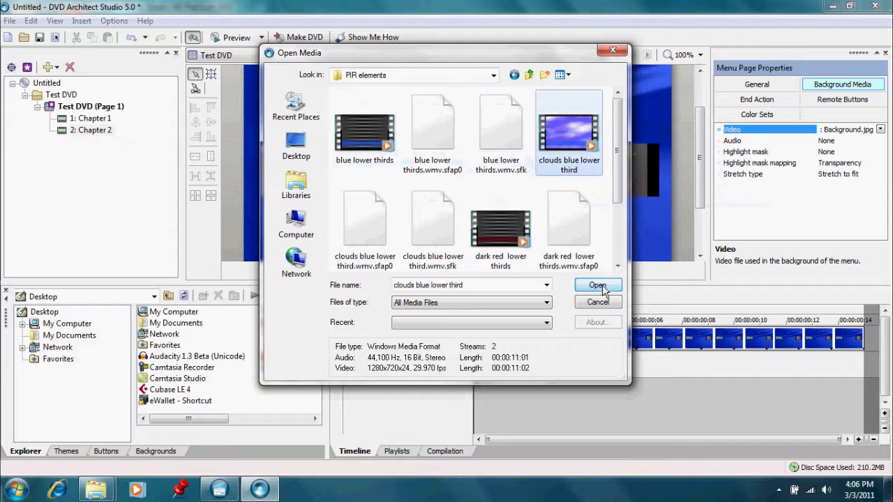
left_click(598, 286)
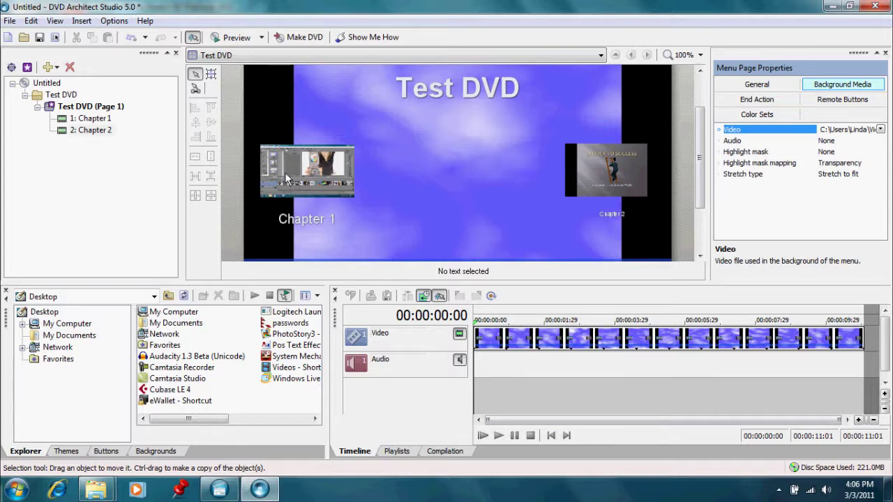
Drag Chapter 1 below Chapter 2 in the project tree so Chapter 2 lists first
left_click_drag(79, 118, 81, 131)
right_click(79, 133)
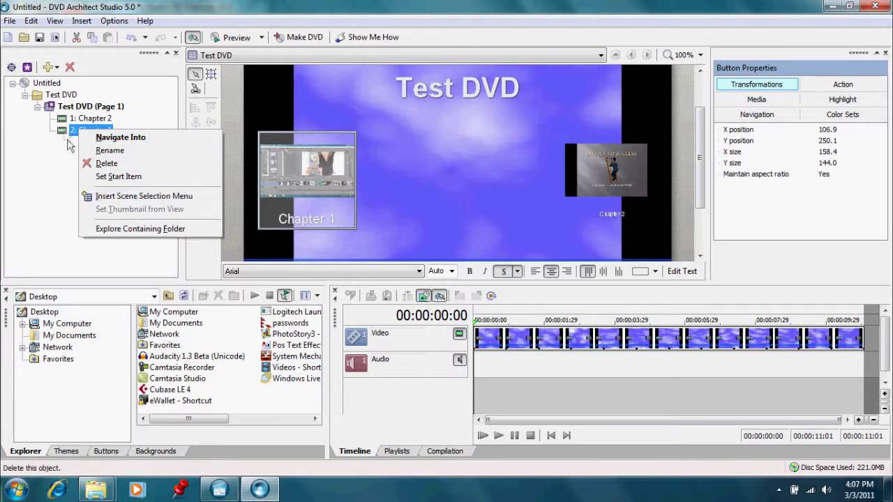
key("Escape")
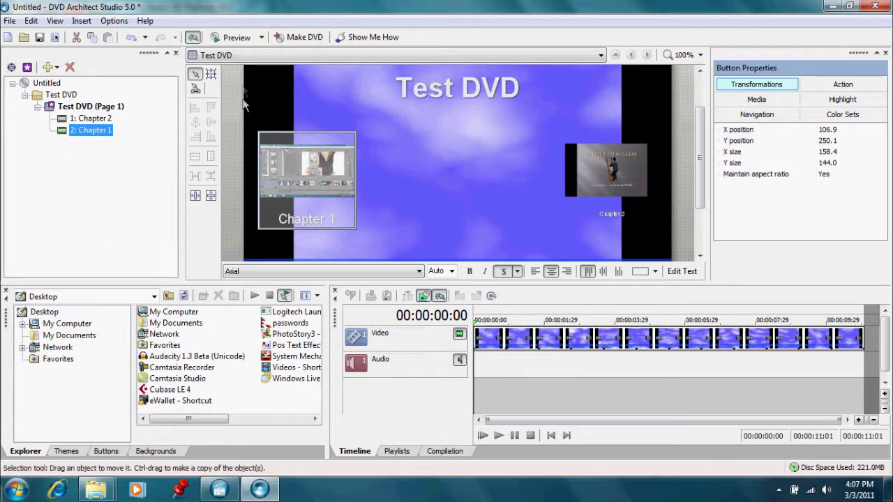
left_click(237, 37)
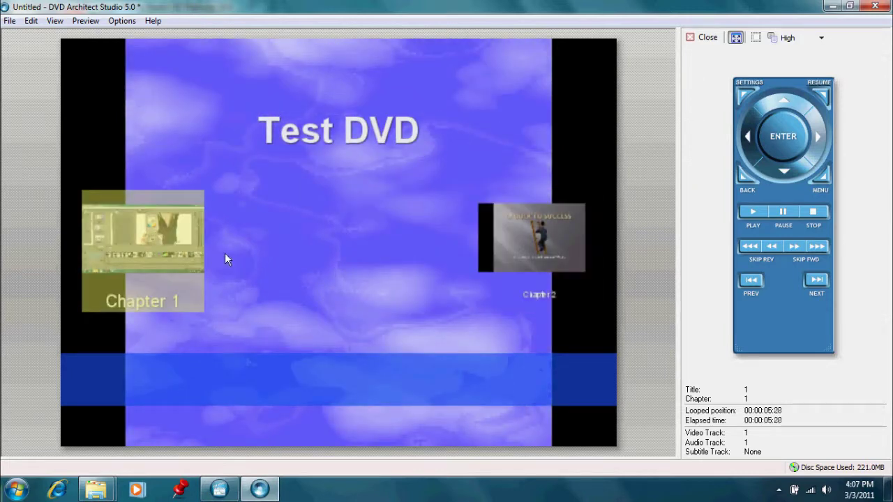
key("Return")
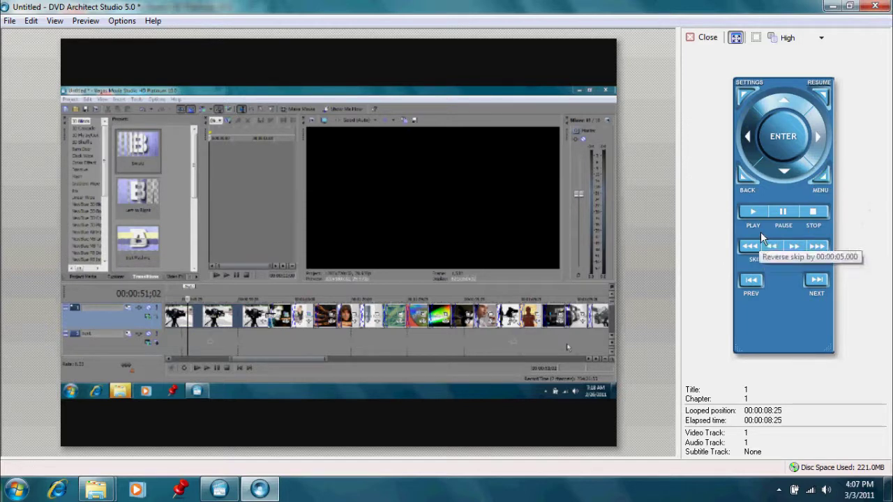
left_click(820, 176)
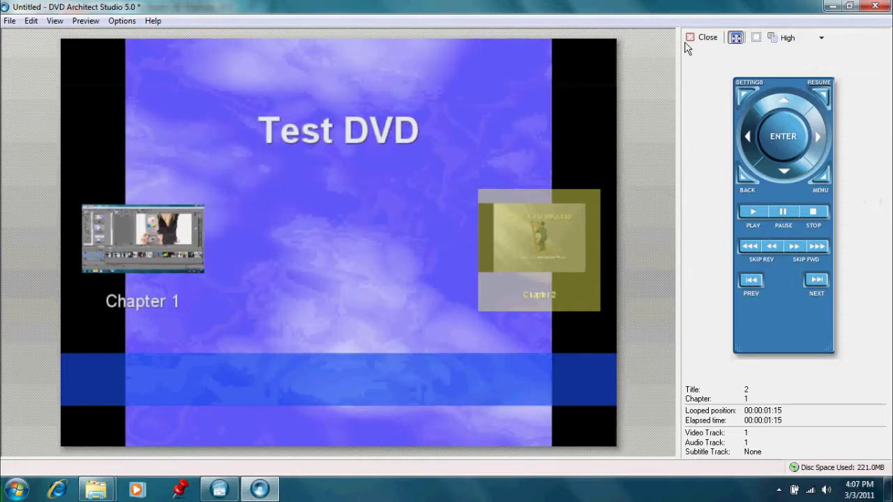
left_click(705, 39)
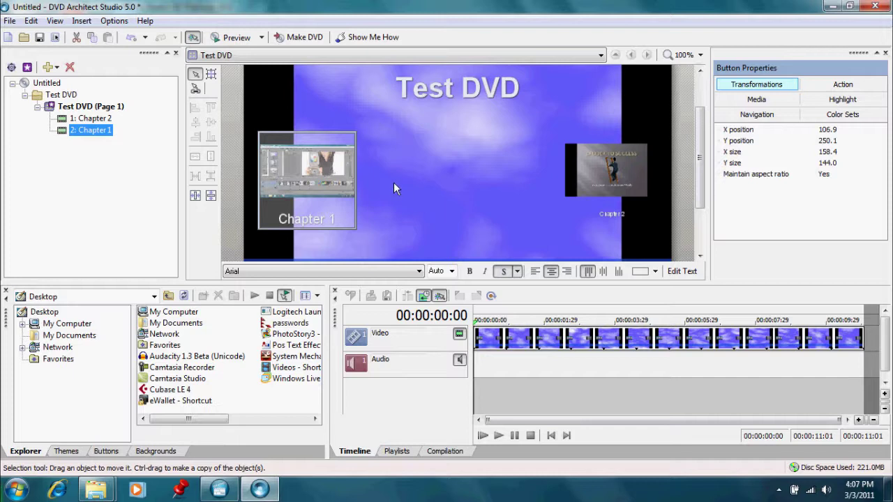
Launch Make DVD from the toolbar to open the Select Operation wizard
left_click(304, 37)
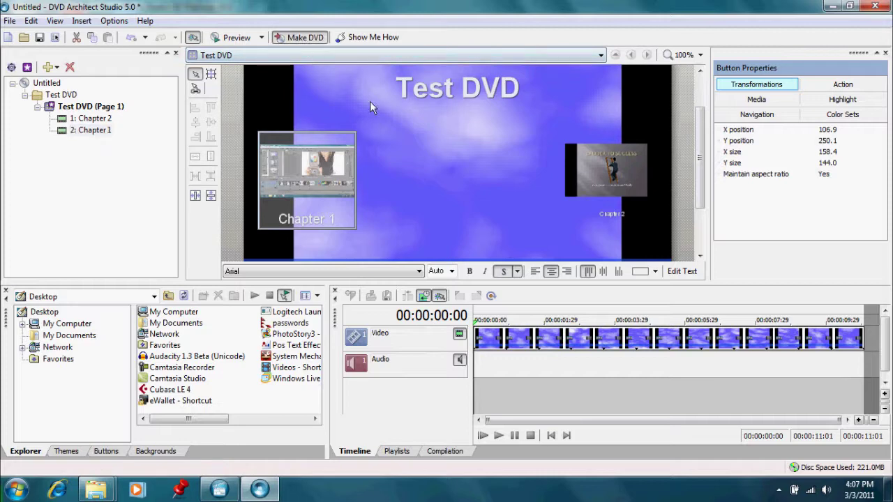